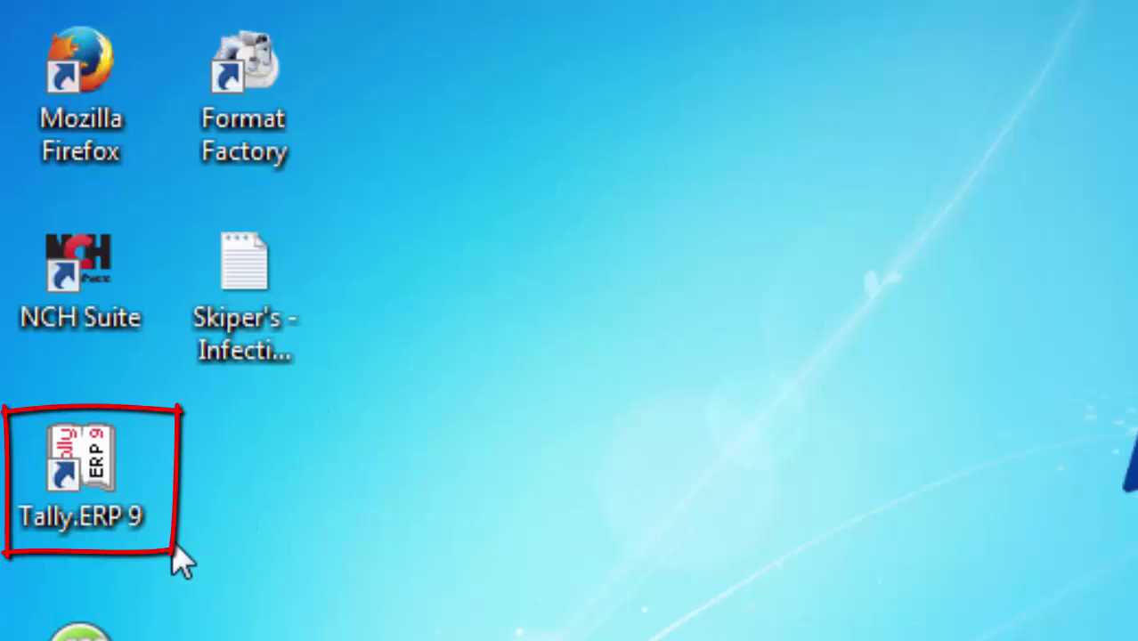
- Launch Tally.ERP 9 and start working in Educational Mode with the Silver Edition (Single User)
{"action": "double_click", "coordinate": [62, 481]}
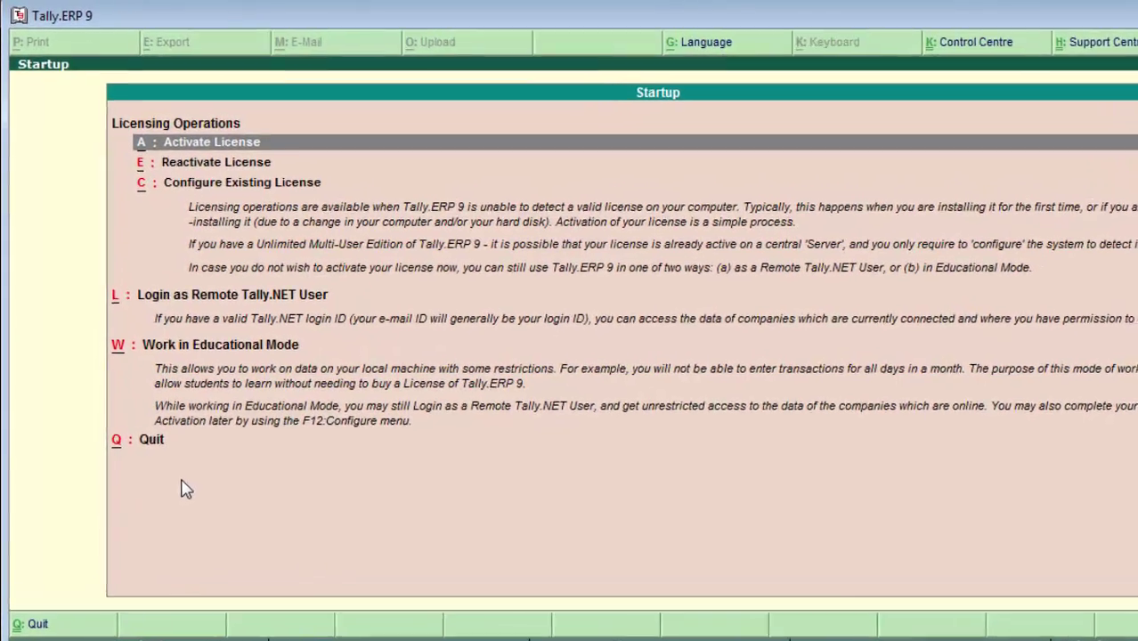
{"action": "key", "text": "Down"}
{"action": "key", "text": "Down"}
{"action": "key", "text": "Down"}
{"action": "key", "text": "Down"}
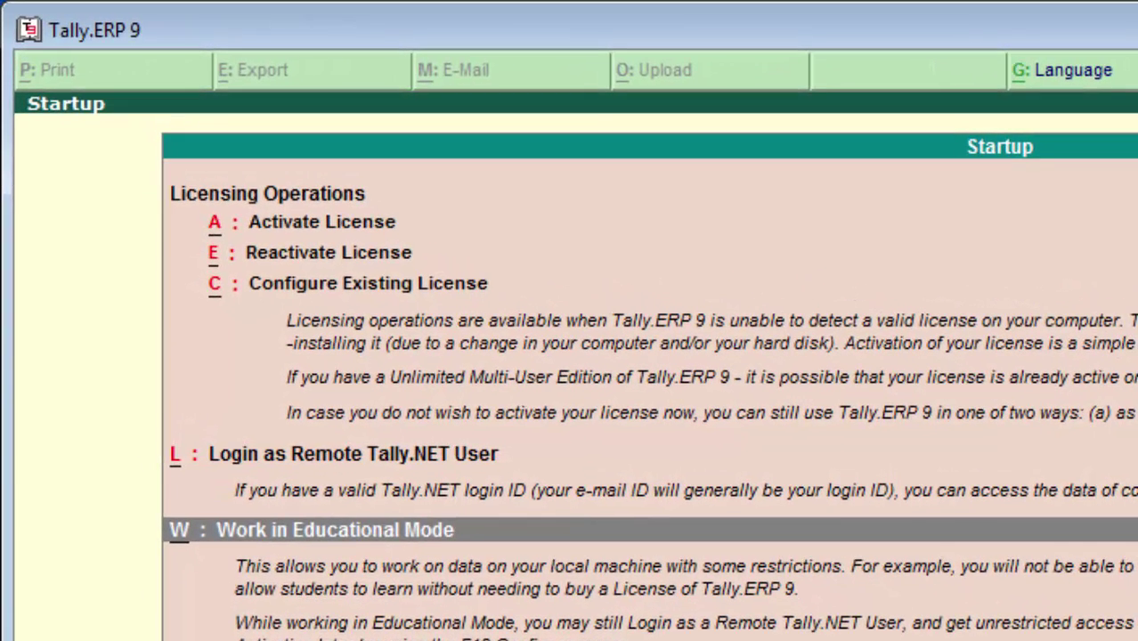
{"action": "key", "text": "Return"}
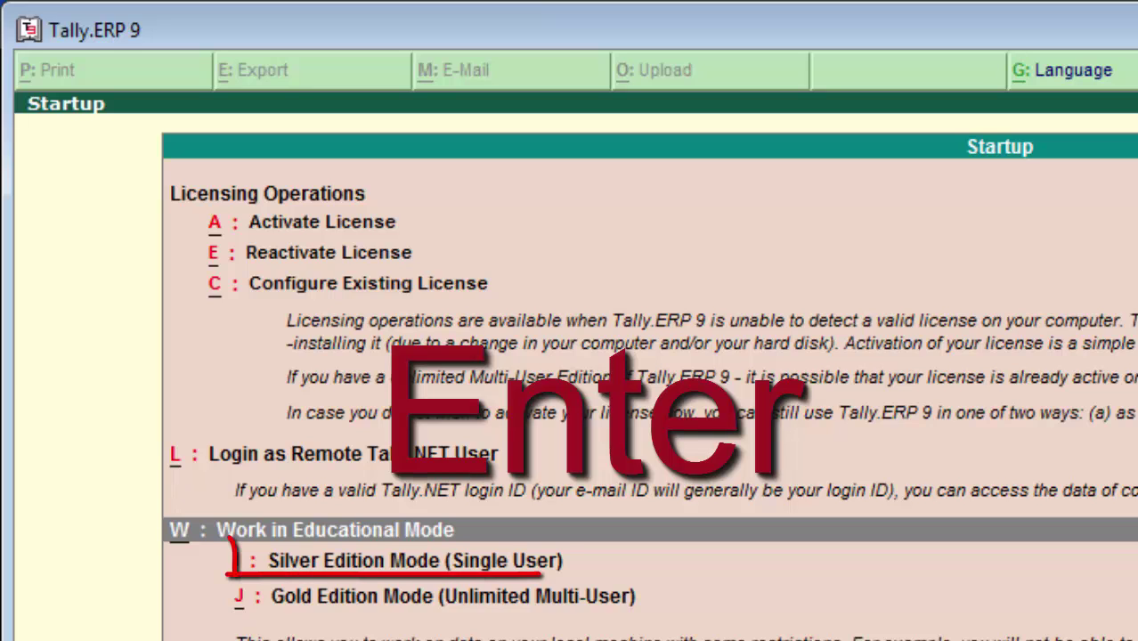
{"action": "key", "text": "Down"}
{"action": "key", "text": "Return"}
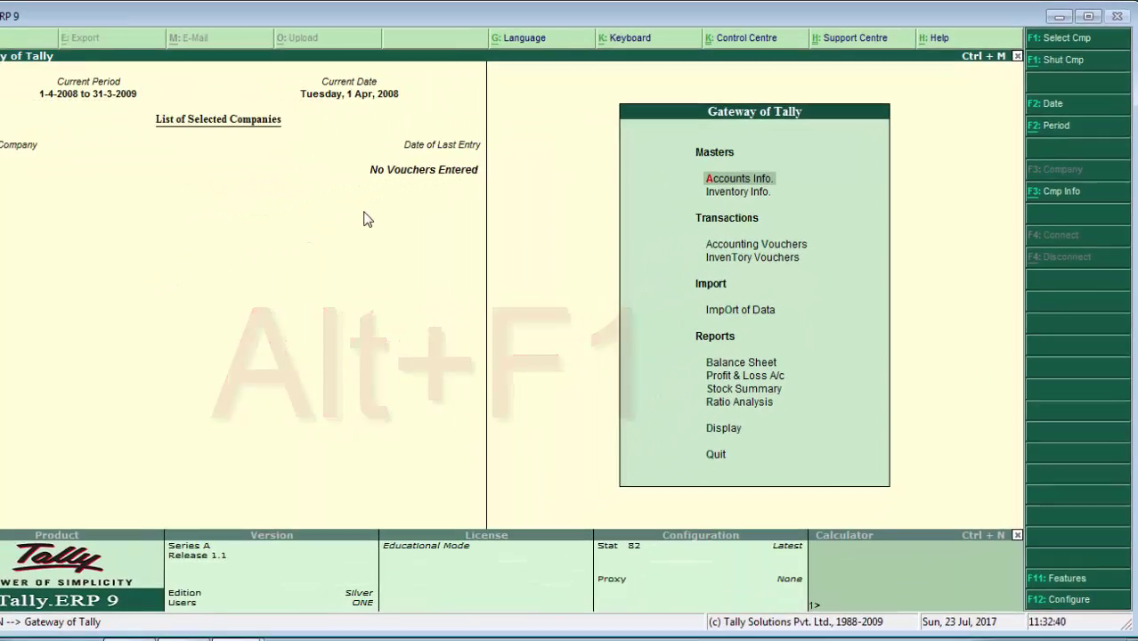
- Open the company information options and begin creating a new company
{"action": "key", "text": "alt+F1"}
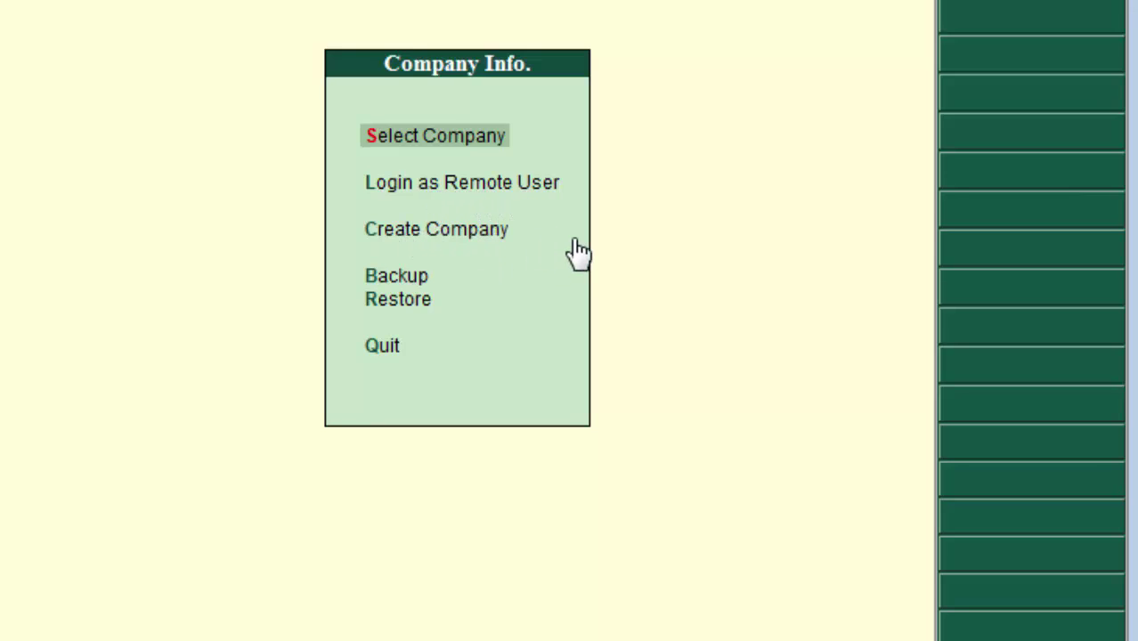
{"action": "key", "text": "Down"}
{"action": "key", "text": "Down"}
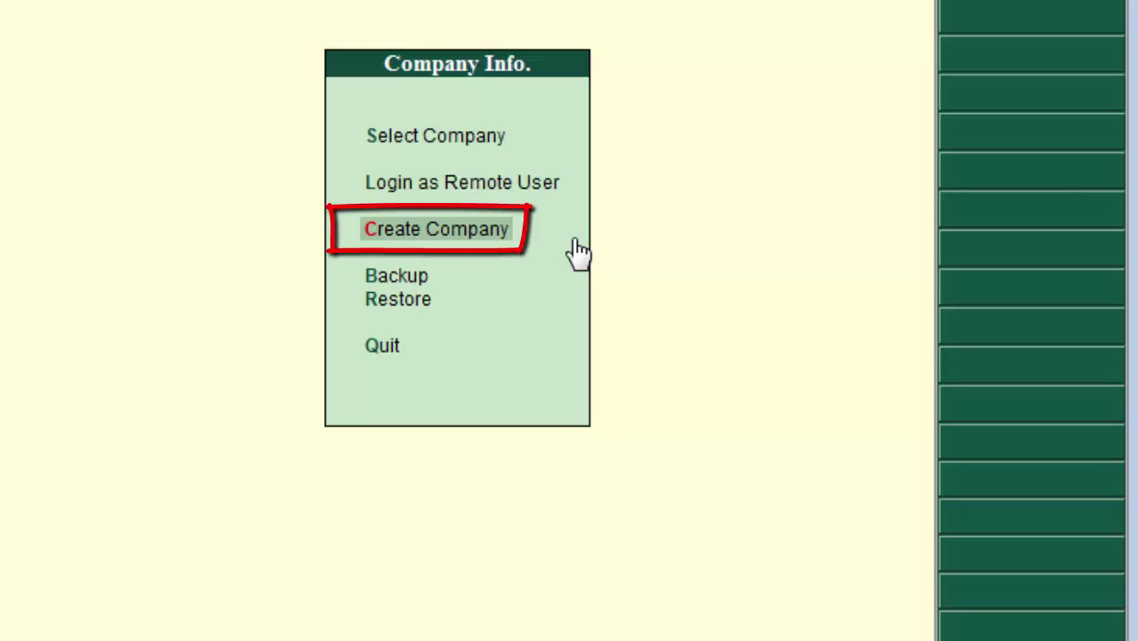
{"action": "key", "text": "Up"}
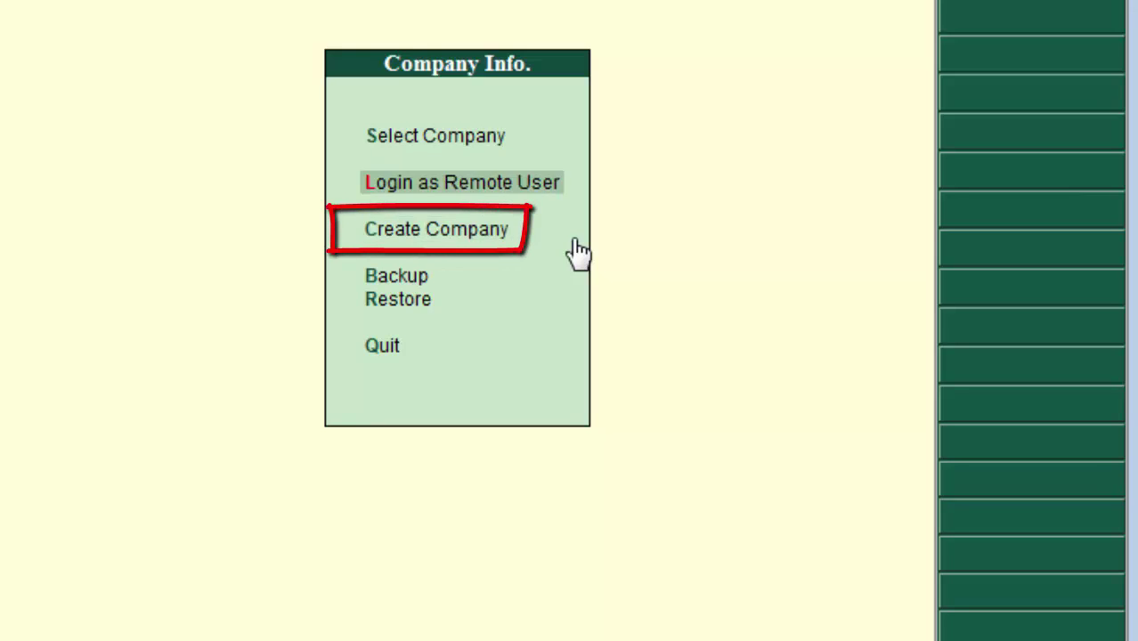
{"action": "key", "text": "Down"}
{"action": "key", "text": "Return"}
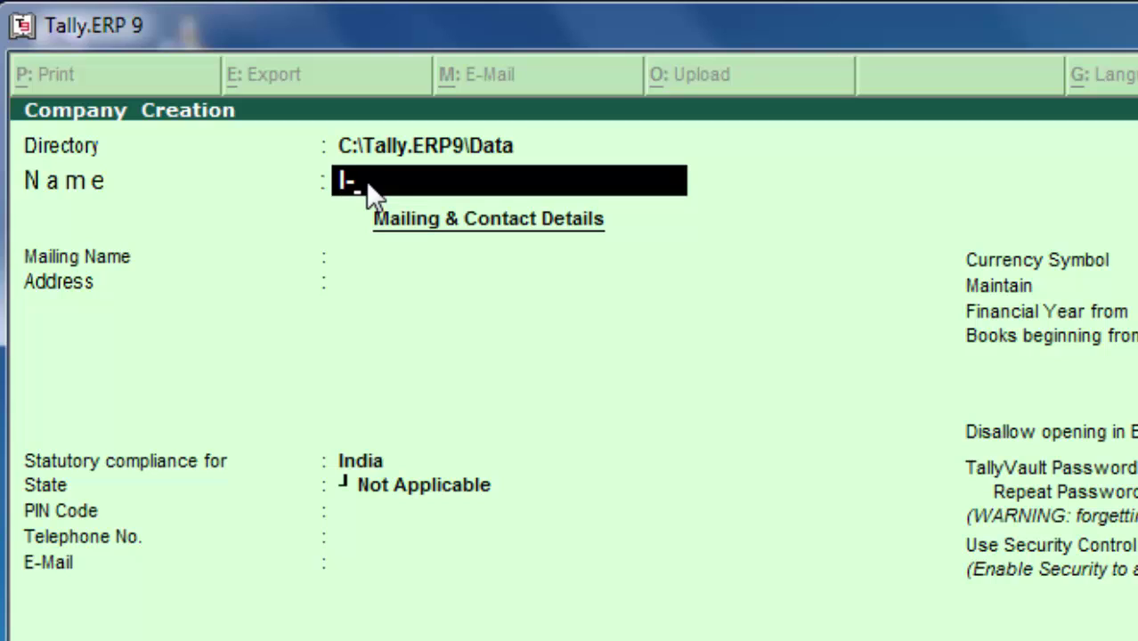
- Name the company I-Tech Hindi and keep the same text as its mailing name
{"action": "type", "text": "ch Hi"}
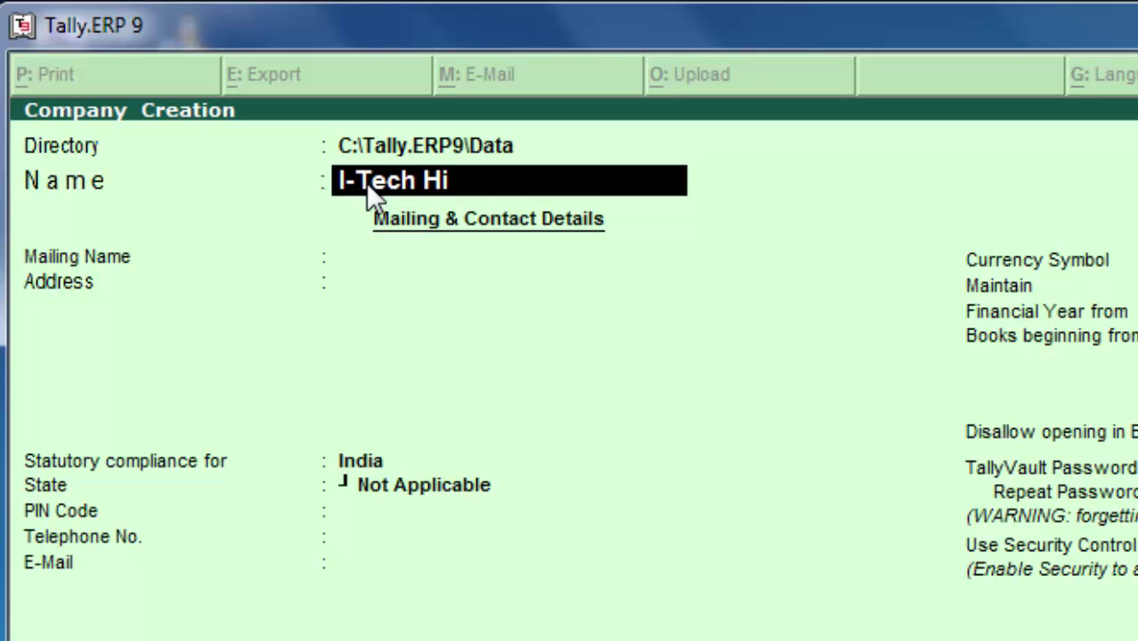
{"action": "type", "text": "ndi"}
{"action": "key", "text": "Return"}
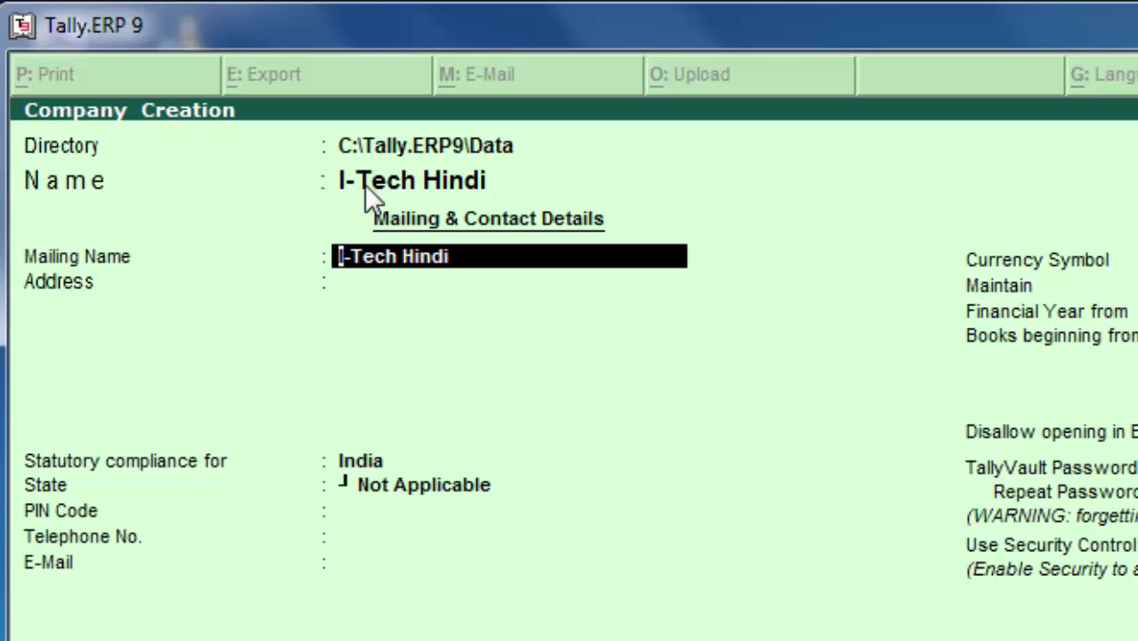
{"action": "key", "text": "Return"}
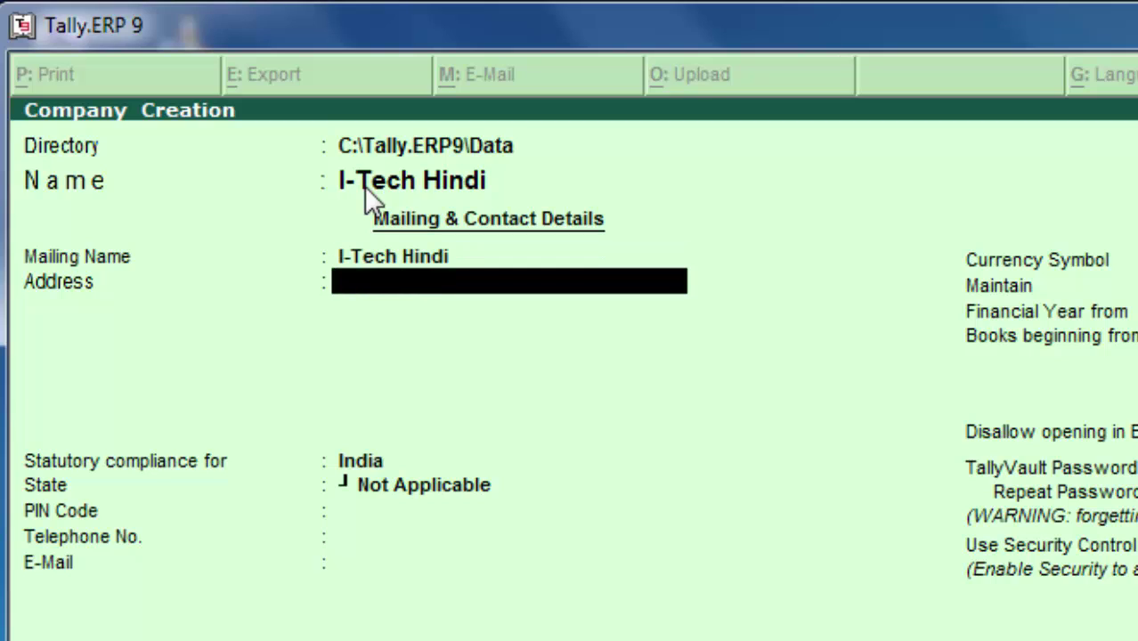
- Fill in the company's address with the locality on the first line and the town on the second
{"action": "type", "text": "Marini"}
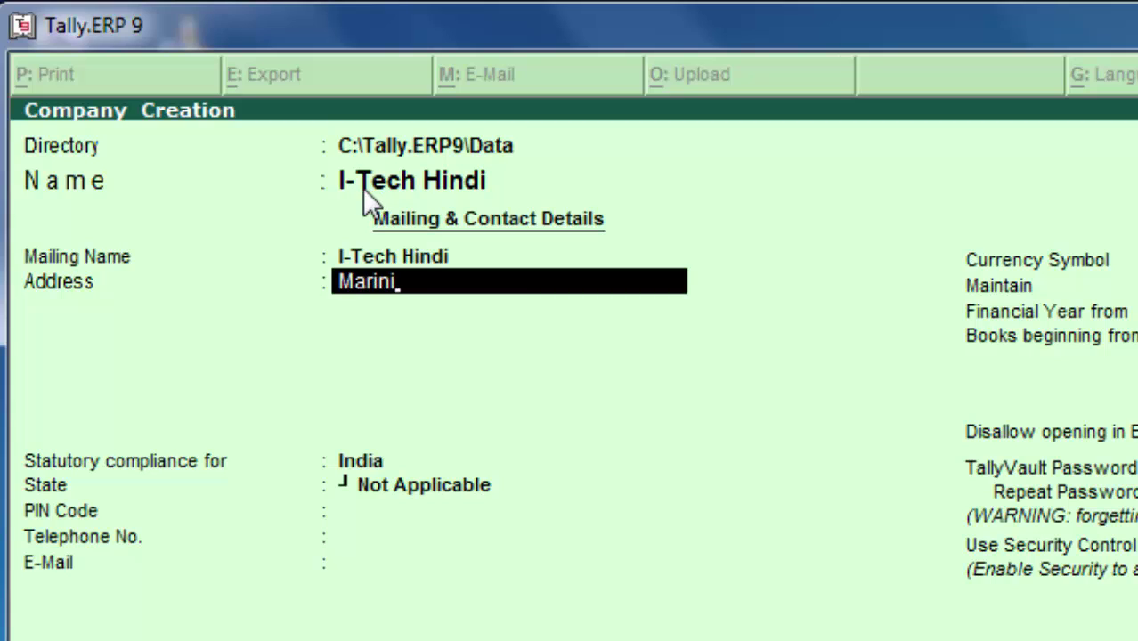
{"action": "key", "text": "BackSpace"}
{"action": "key", "text": "BackSpace"}
{"action": "key", "text": "BackSpace"}
{"action": "type", "text": "iani"}
{"action": "key", "text": "Return"}
{"action": "type", "text": "Jorha"}
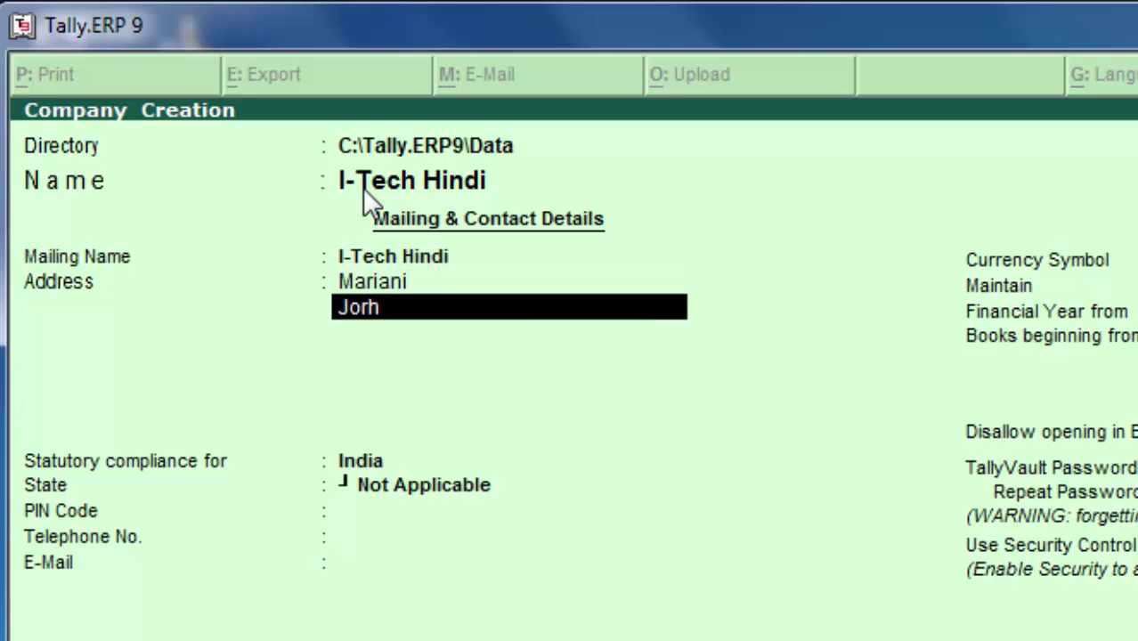
{"action": "type", "text": "t"}
{"action": "key", "text": "Return"}
{"action": "key", "text": "Return"}
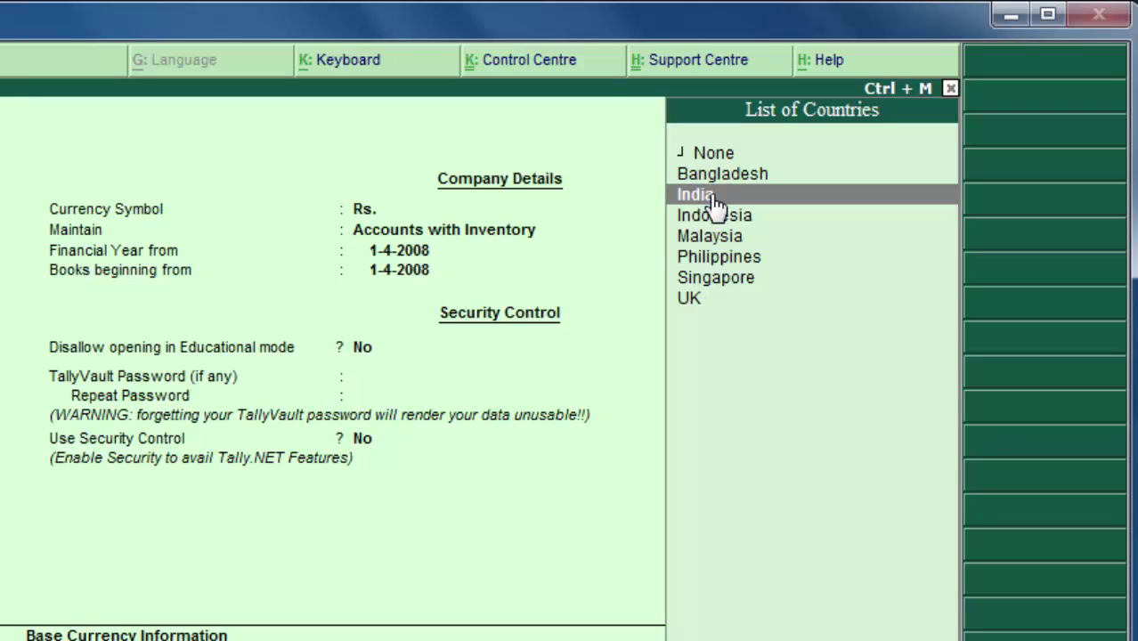
- Set the company's statutory compliance country to India and its state to Assam
{"action": "key", "text": "Down"}
{"action": "key", "text": "Down"}
{"action": "key", "text": "Down"}
{"action": "key", "text": "Down"}
{"action": "key", "text": "Down"}
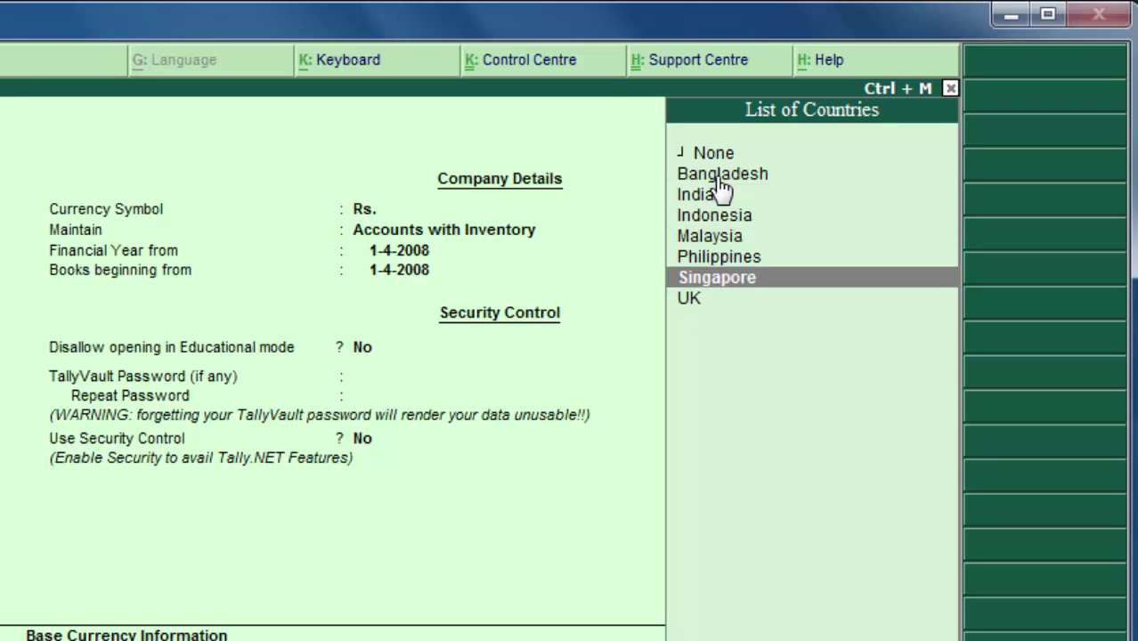
{"action": "key", "text": "Up"}
{"action": "key", "text": "Up"}
{"action": "key", "text": "Up"}
{"action": "key", "text": "Up"}
{"action": "key", "text": "Up"}
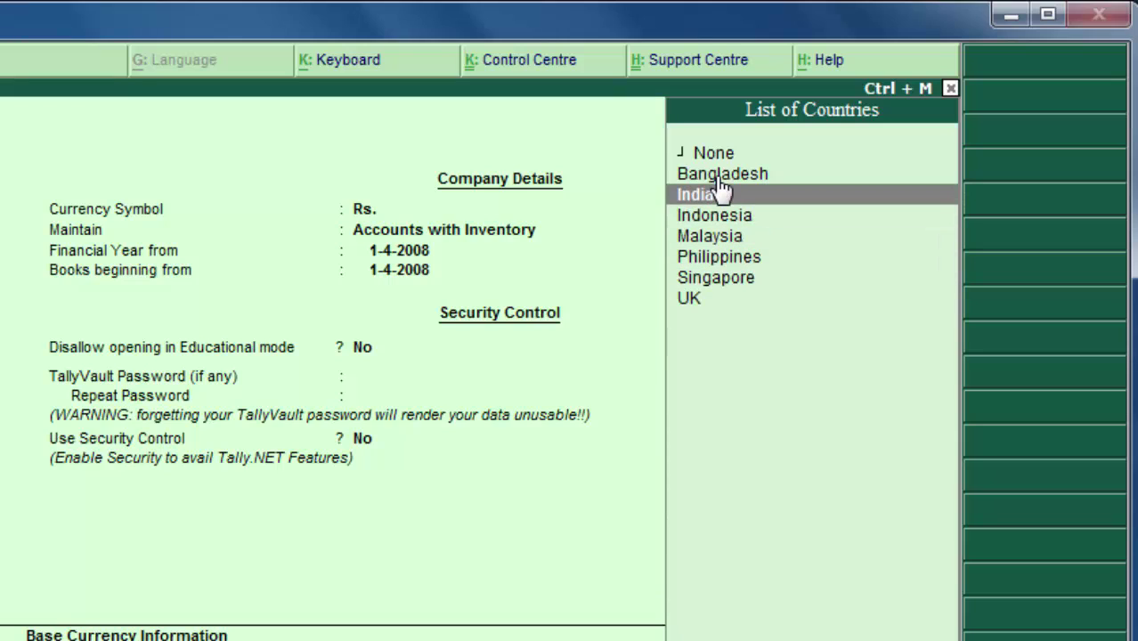
{"action": "key", "text": "Return"}
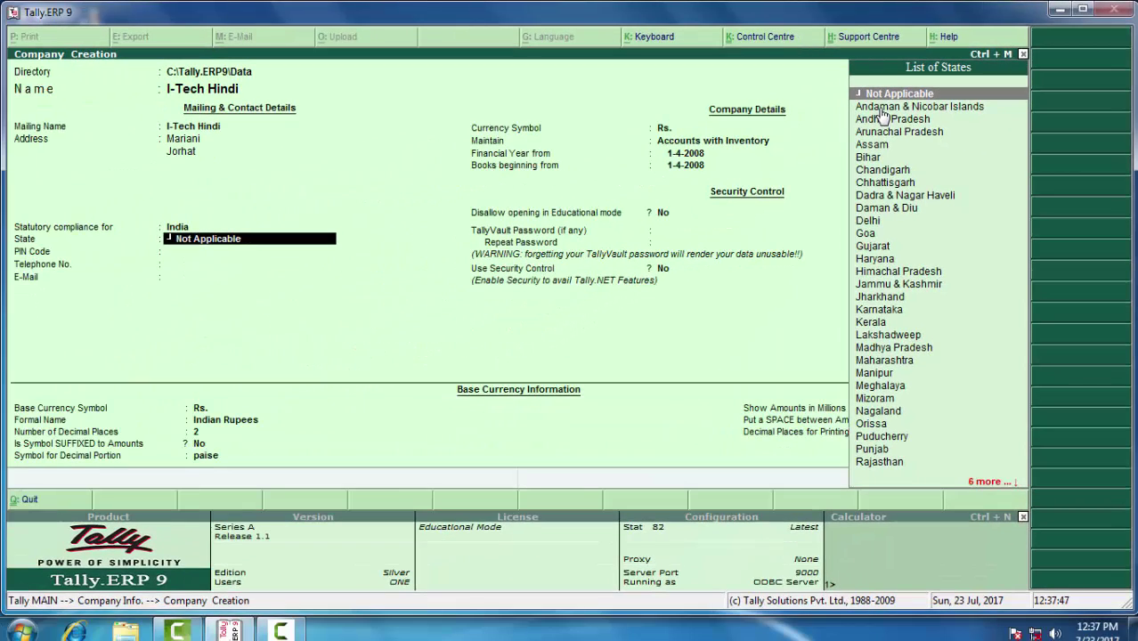
{"action": "key", "text": "Down"}
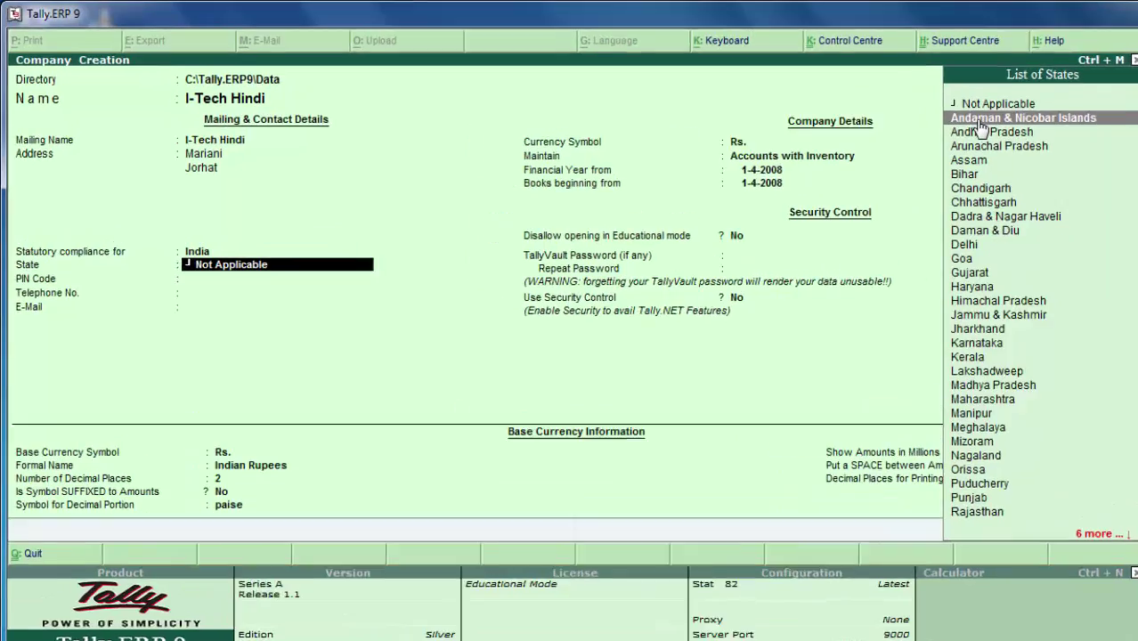
{"action": "key", "text": "Return"}
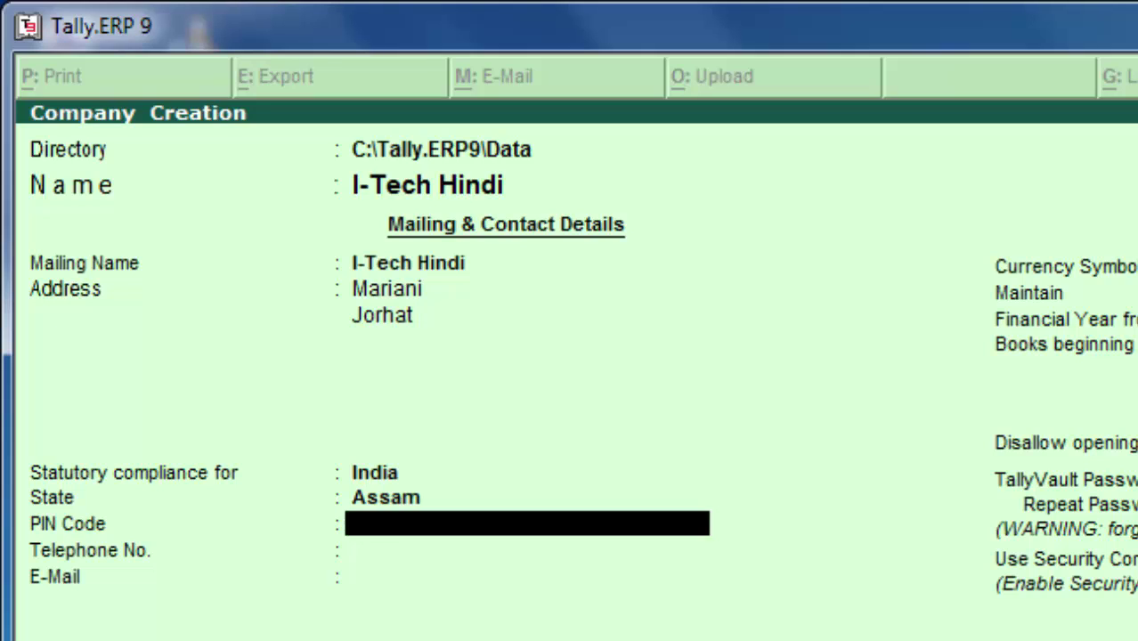
- Enter the company's postal code and leave the telephone number and e-mail blank
{"action": "type", "text": "785634"}
{"action": "key", "text": "Return"}
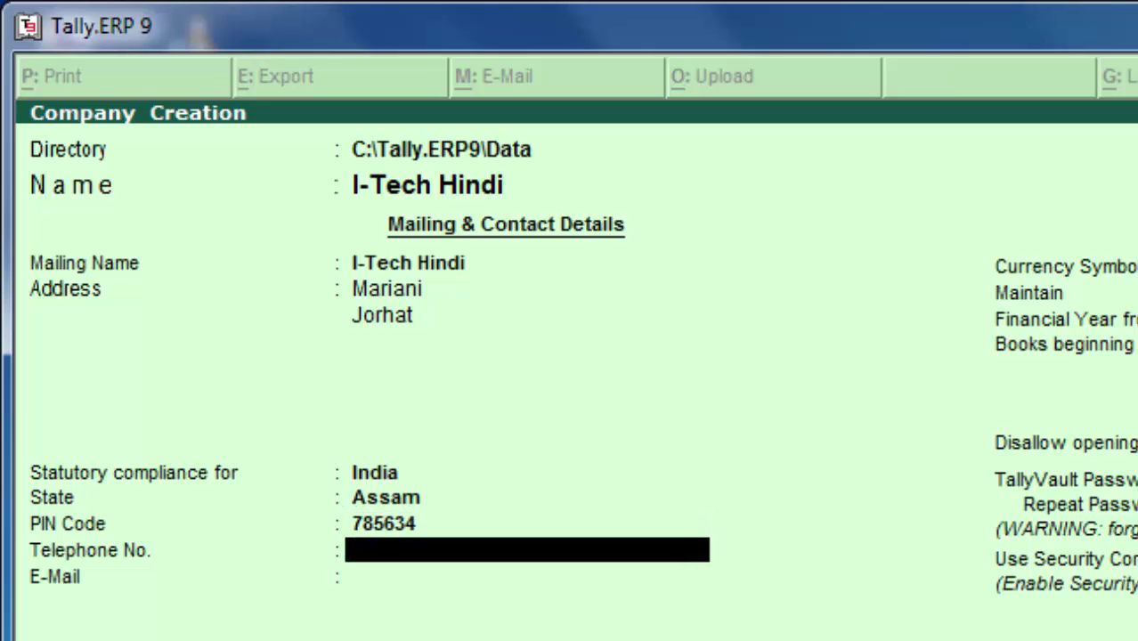
{"action": "key", "text": "Return"}
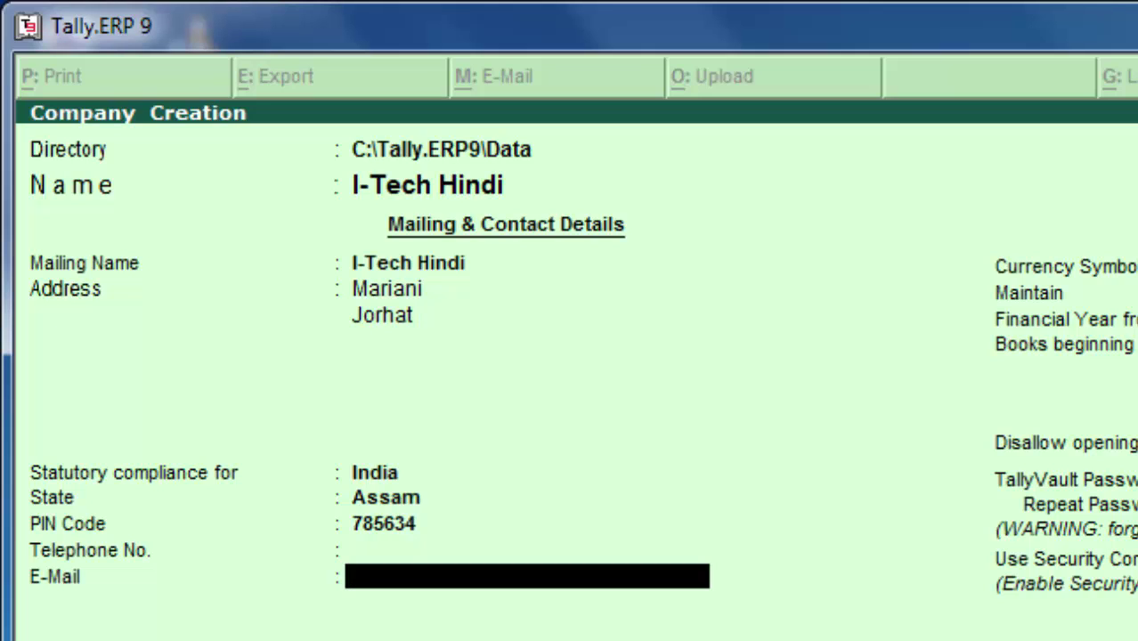
{"action": "key", "text": "Return"}
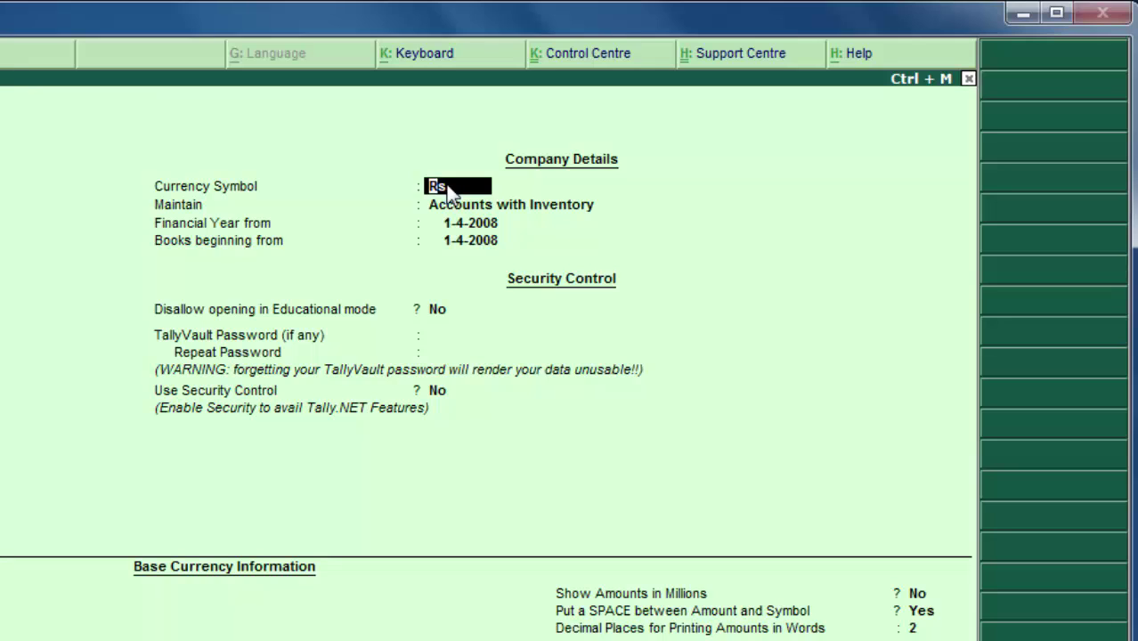
- Maintain Accounts Only with the Rs. currency symbol, and set both the financial year and books to begin from 1-4-2016
{"action": "key", "text": "Return"}
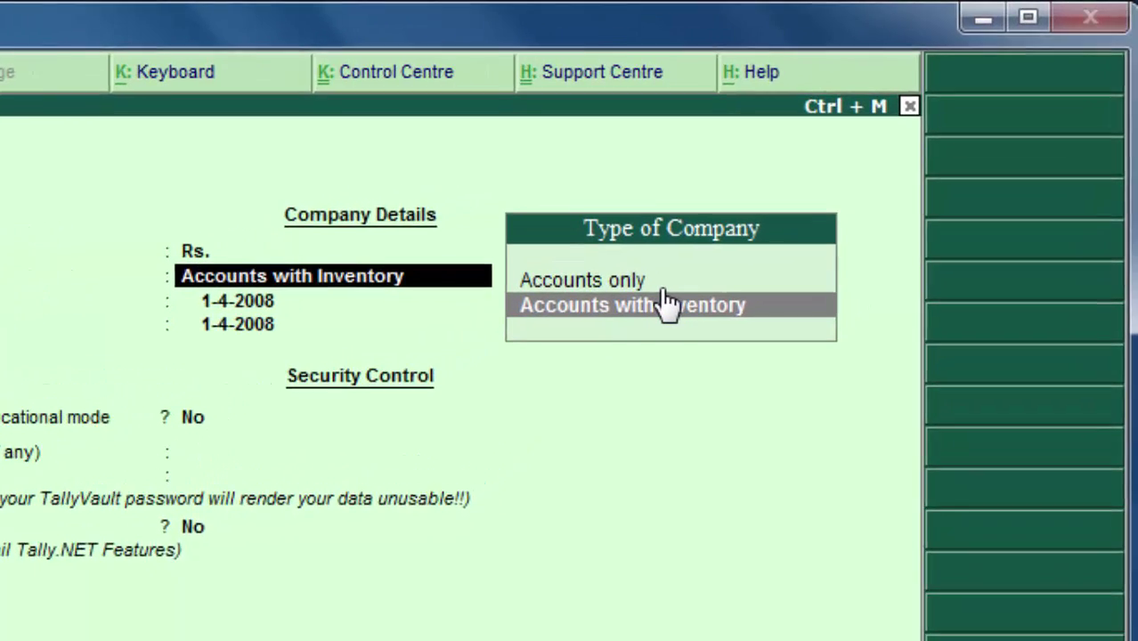
{"action": "key", "text": "Up"}
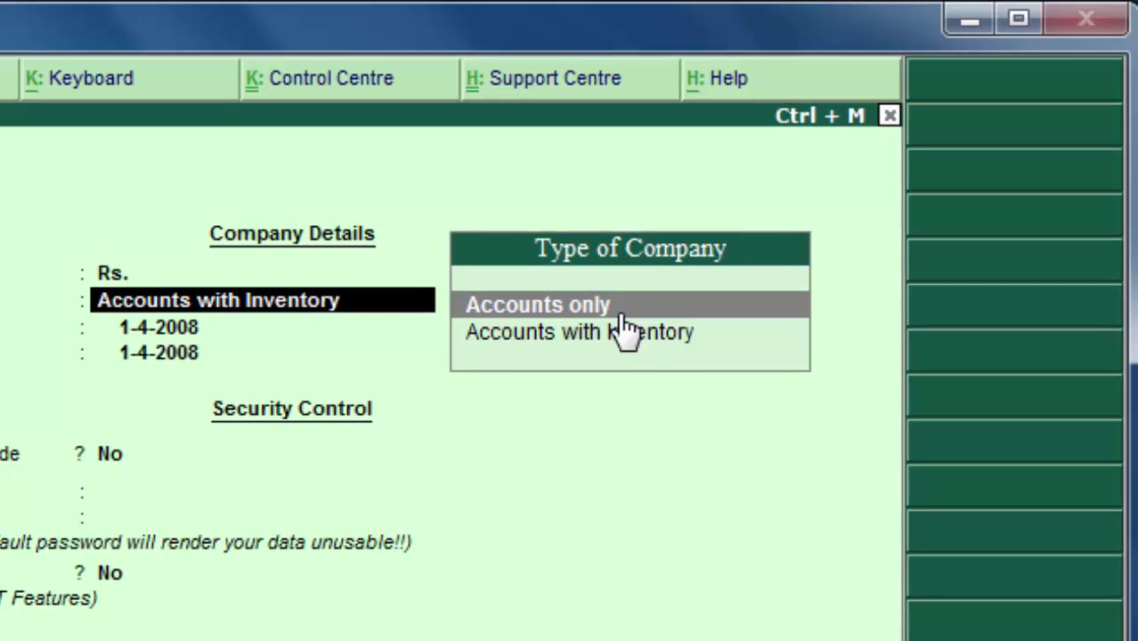
{"action": "key", "text": "Return"}
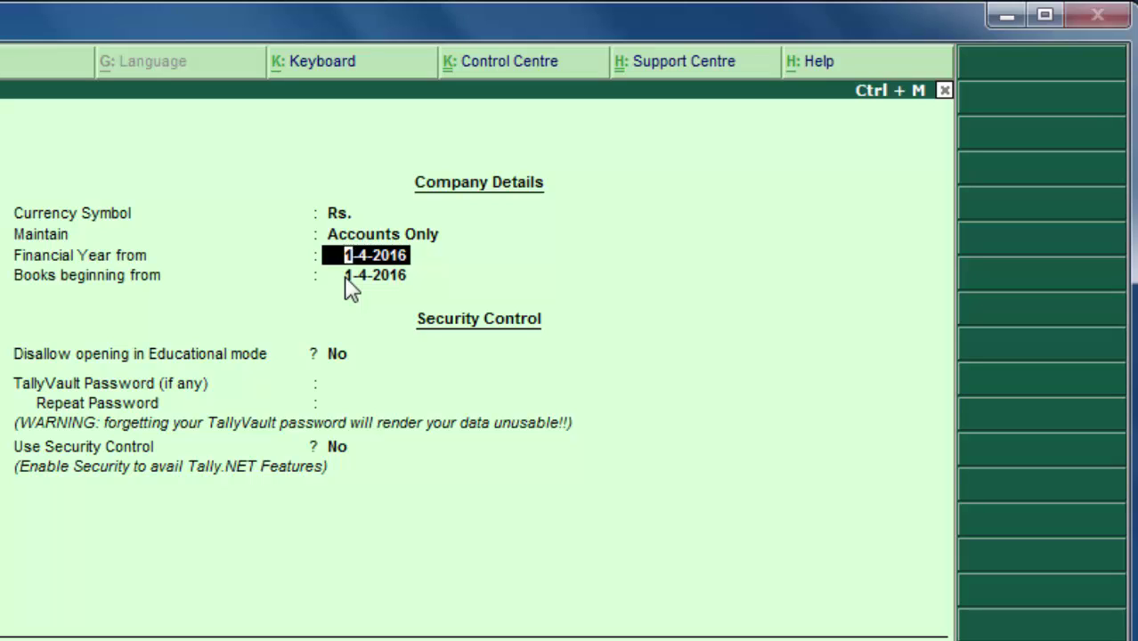
{"action": "key", "text": "Return"}
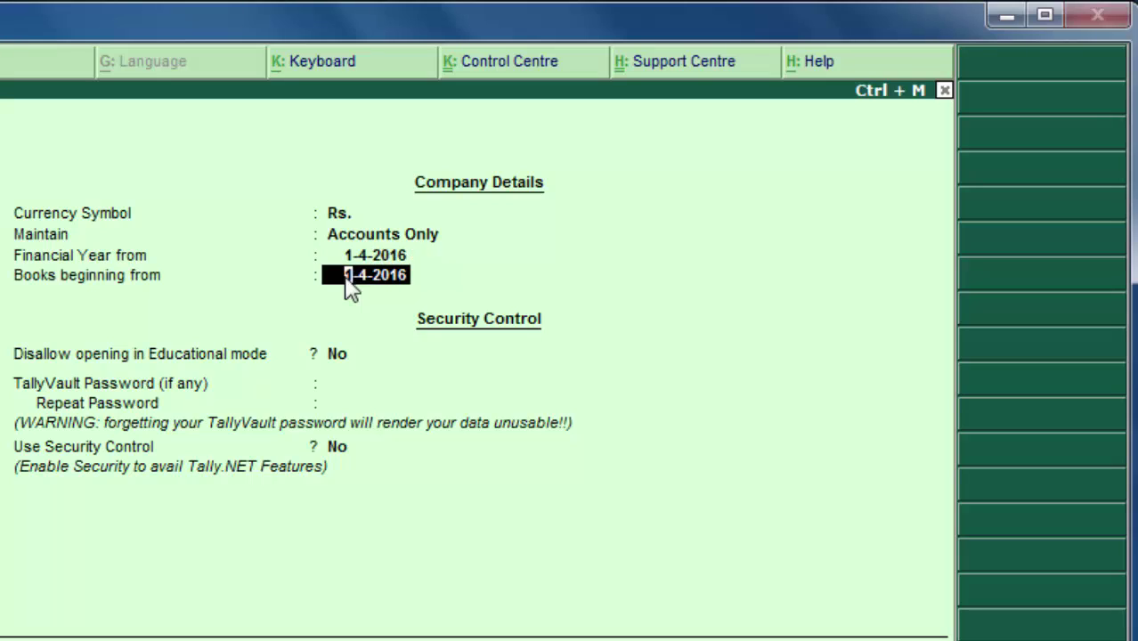
{"action": "key", "text": "Return"}
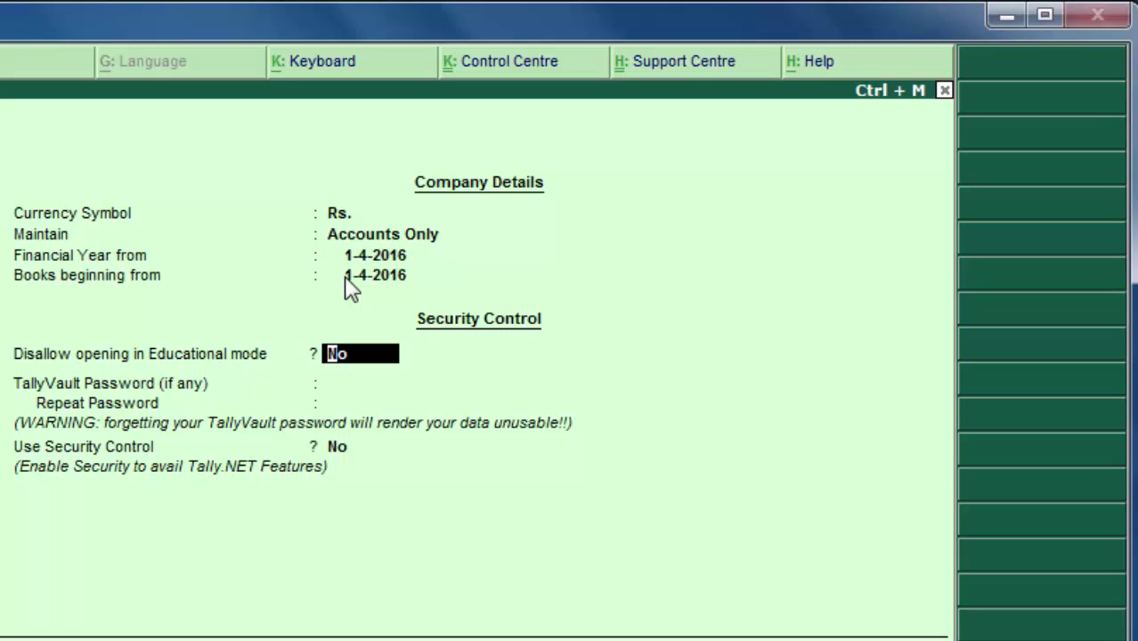
- Keep the security settings at No for educational-mode blocking and security control, with no TallyVault password
{"action": "key", "text": "Return"}
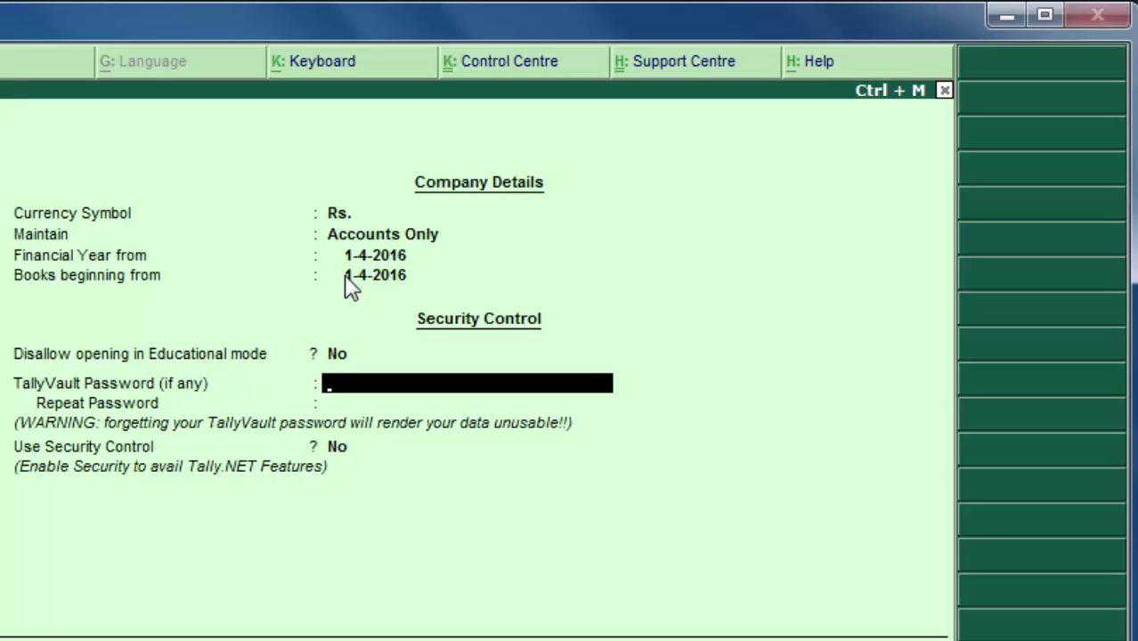
{"action": "key", "text": "Return"}
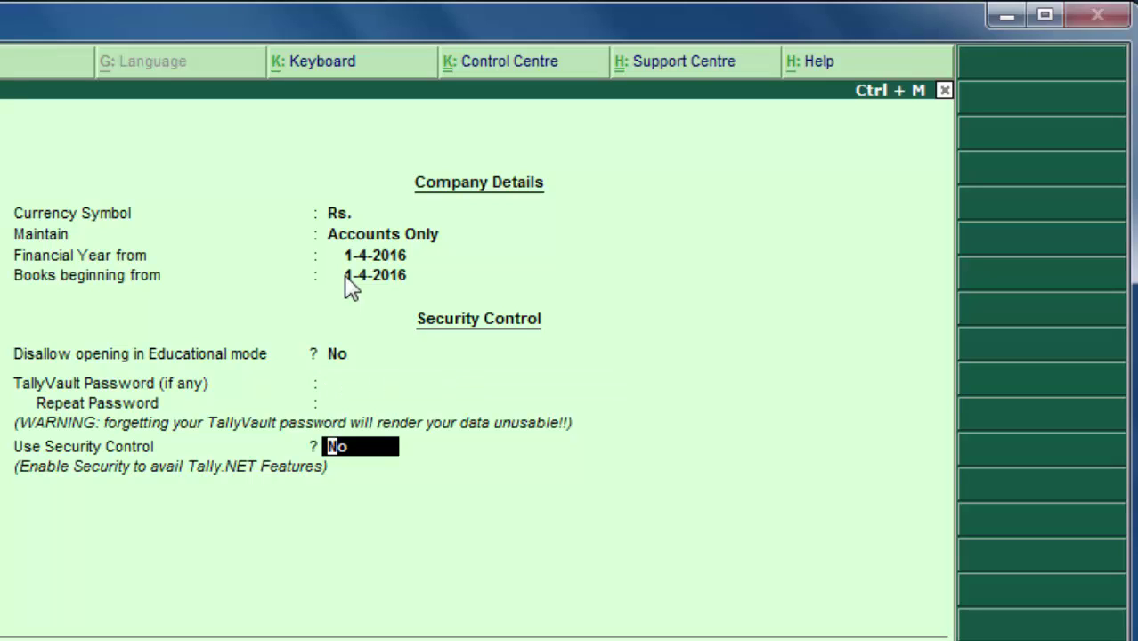
{"action": "key", "text": "Return"}
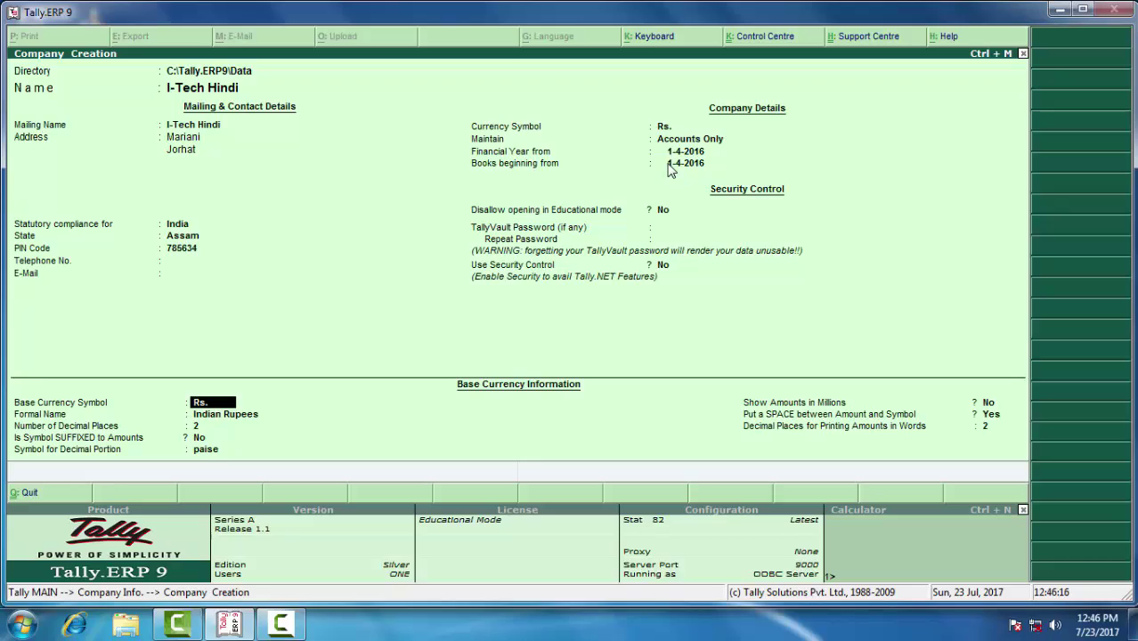
- Accept the default Indian Rupees base currency settings and save the new company
{"action": "key", "text": "Return"}
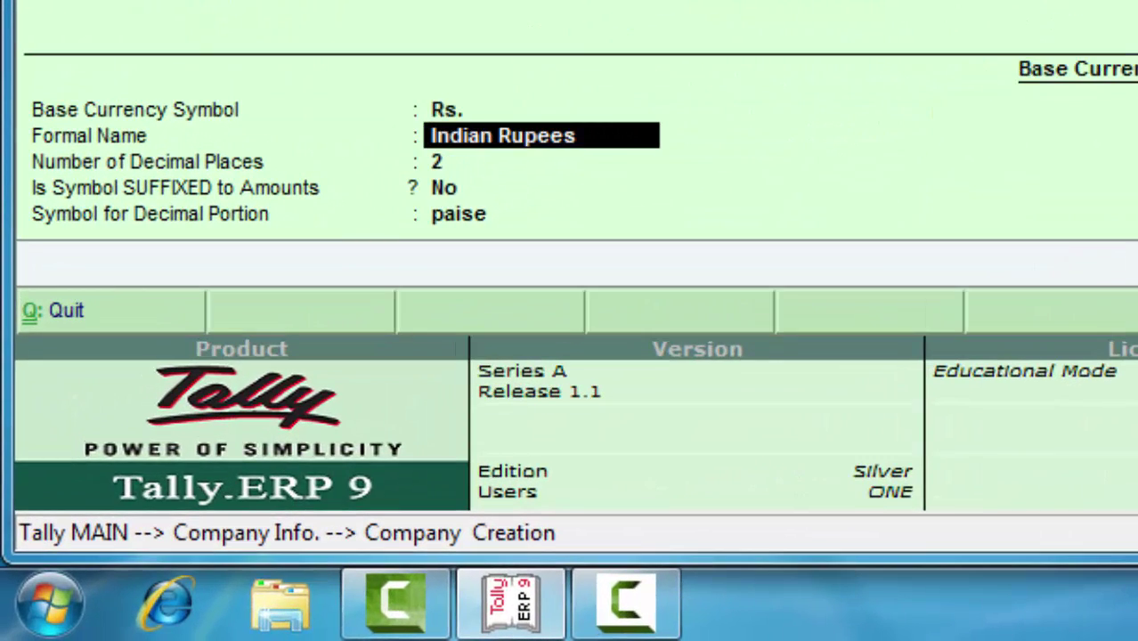
{"action": "key", "text": "Return"}
{"action": "key", "text": "Return"}
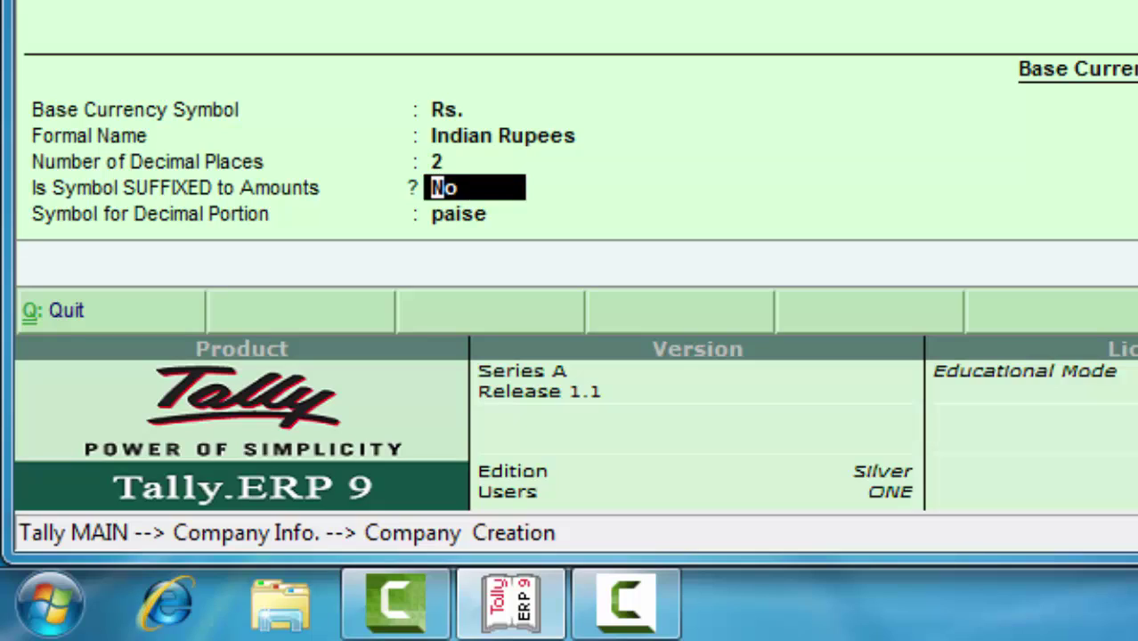
{"action": "key", "text": "Return"}
{"action": "key", "text": "Return"}
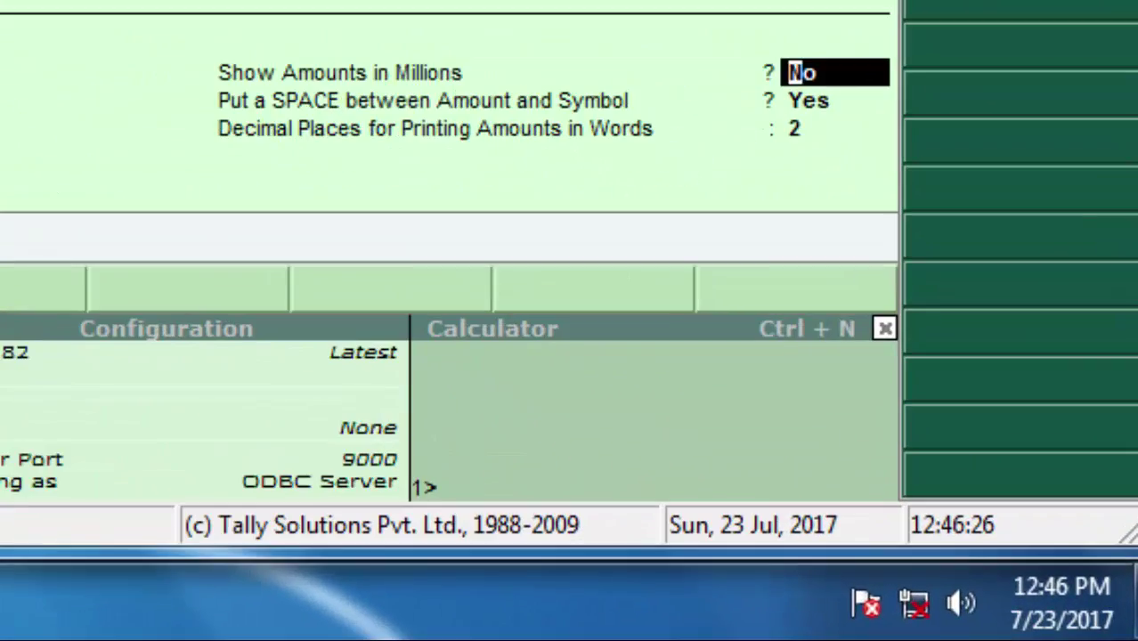
{"action": "key", "text": "Return"}
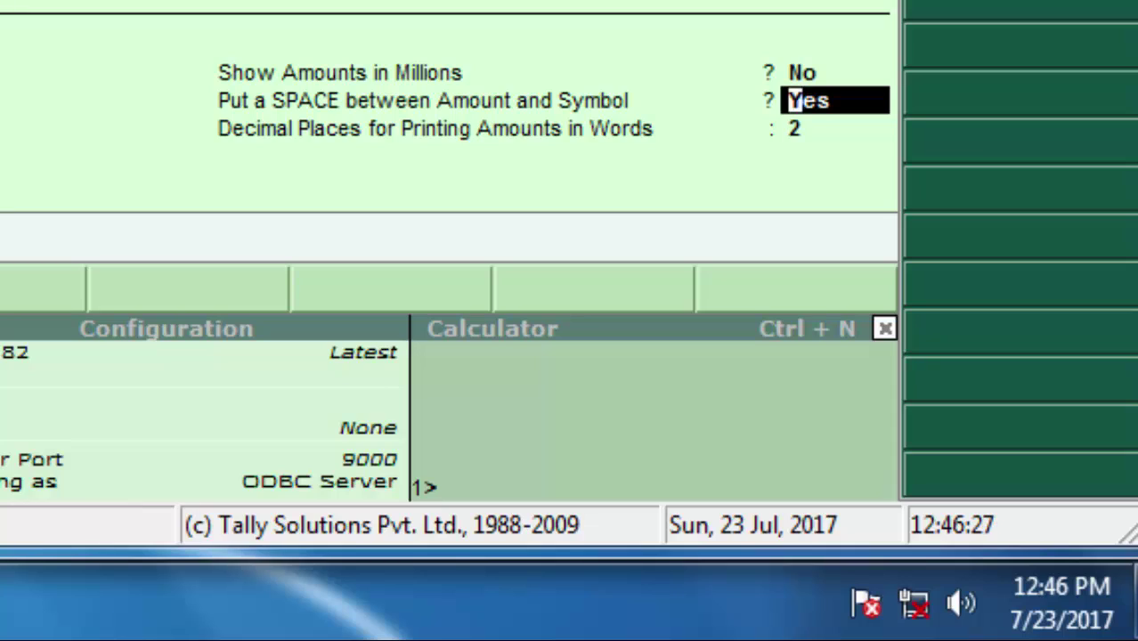
{"action": "key", "text": "Return"}
{"action": "key", "text": "Return"}
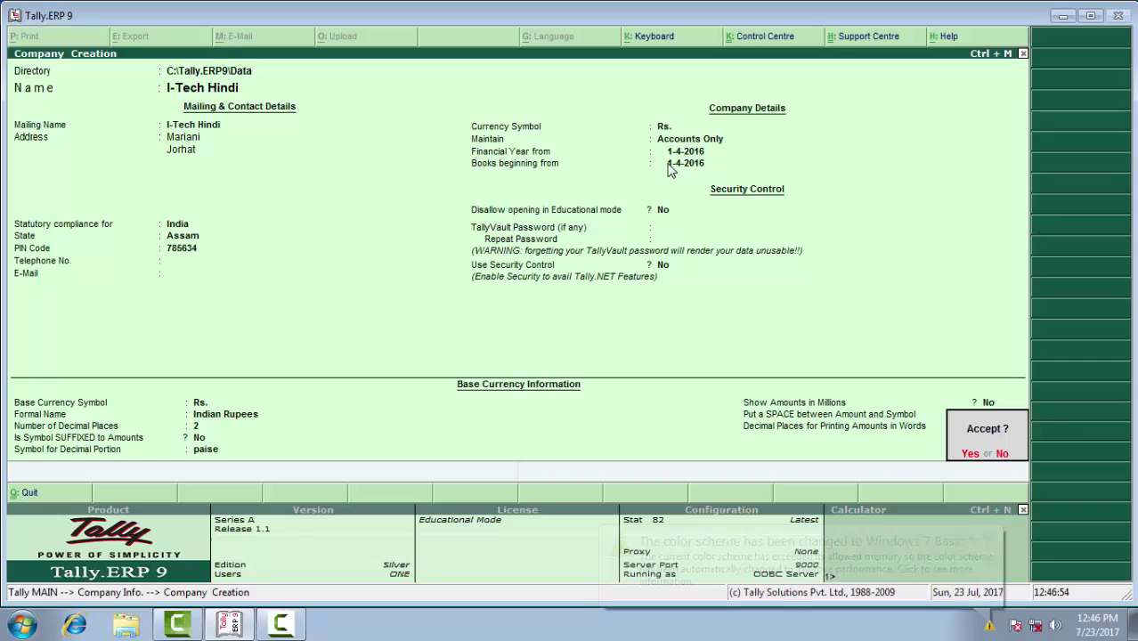
{"action": "key", "text": "Return"}
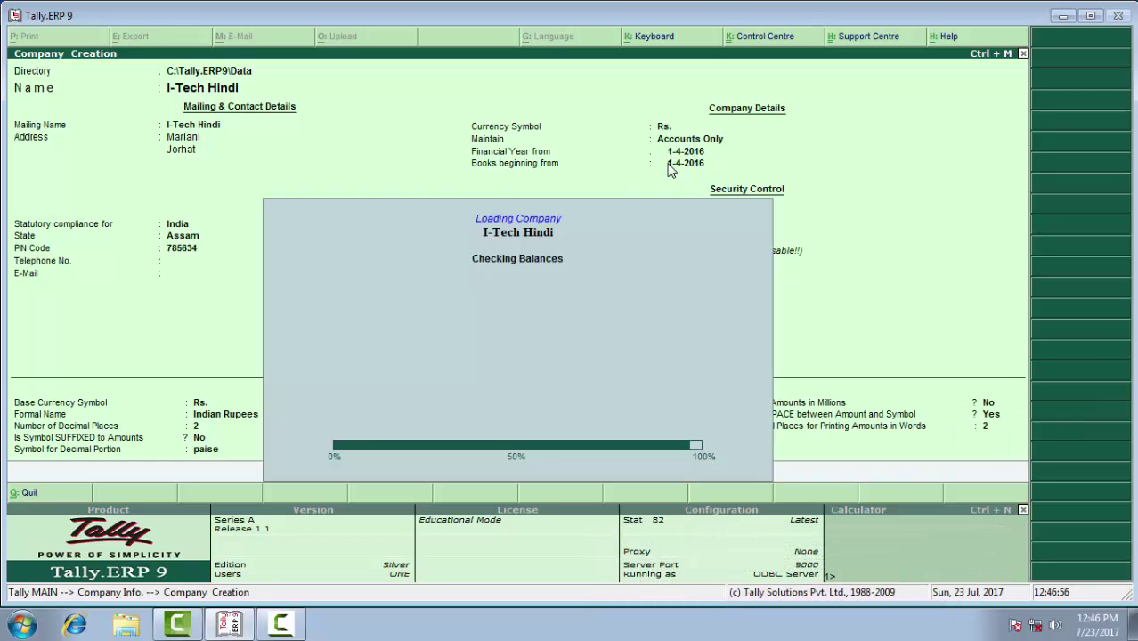